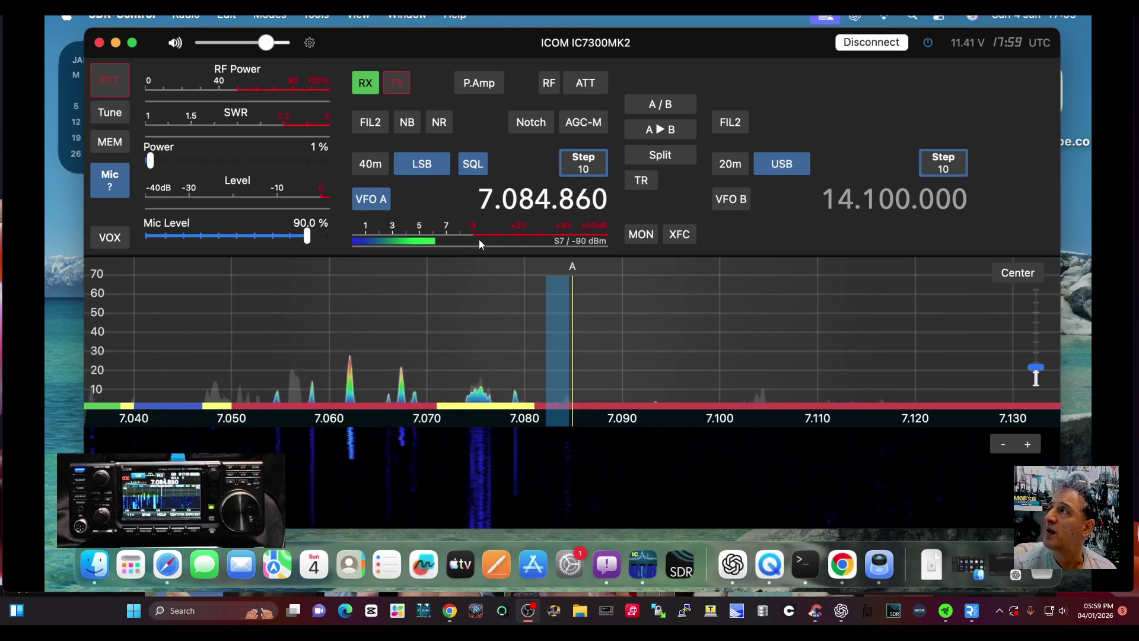
key("f")
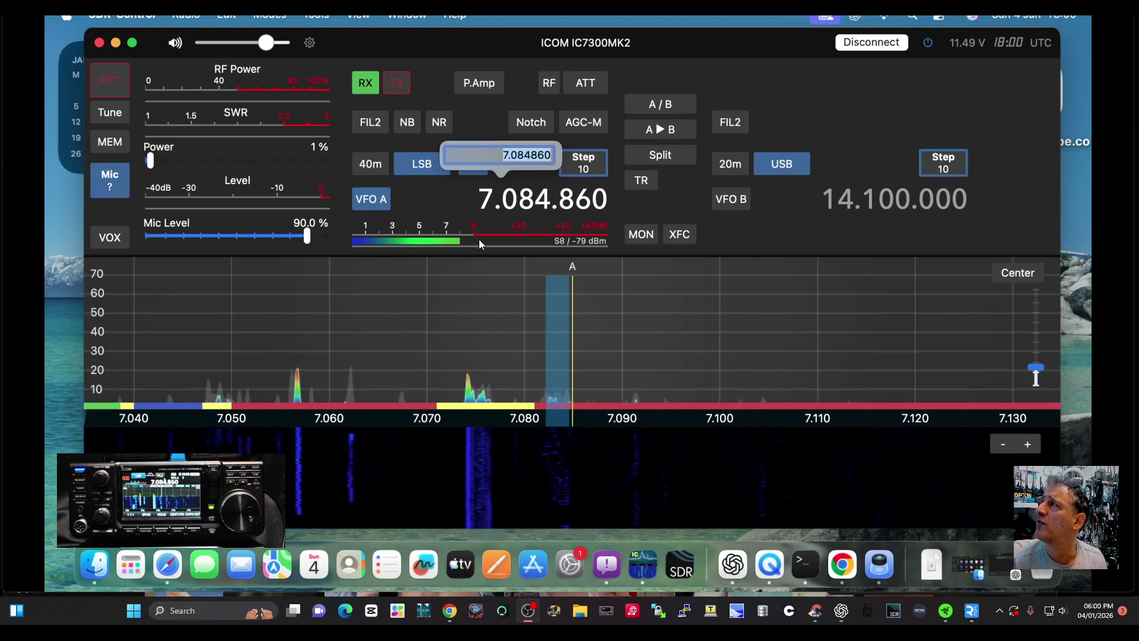
key("Escape")
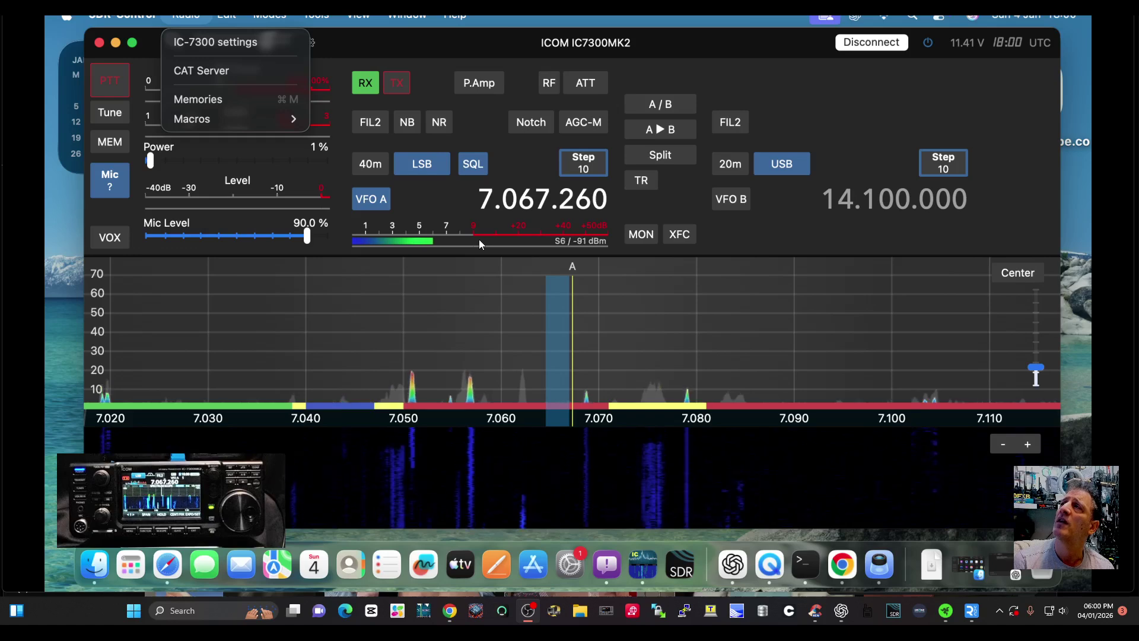
Open the IC-7300 radio settings, review every page from General through SAT / Transverter, and close the settings
key("Down")
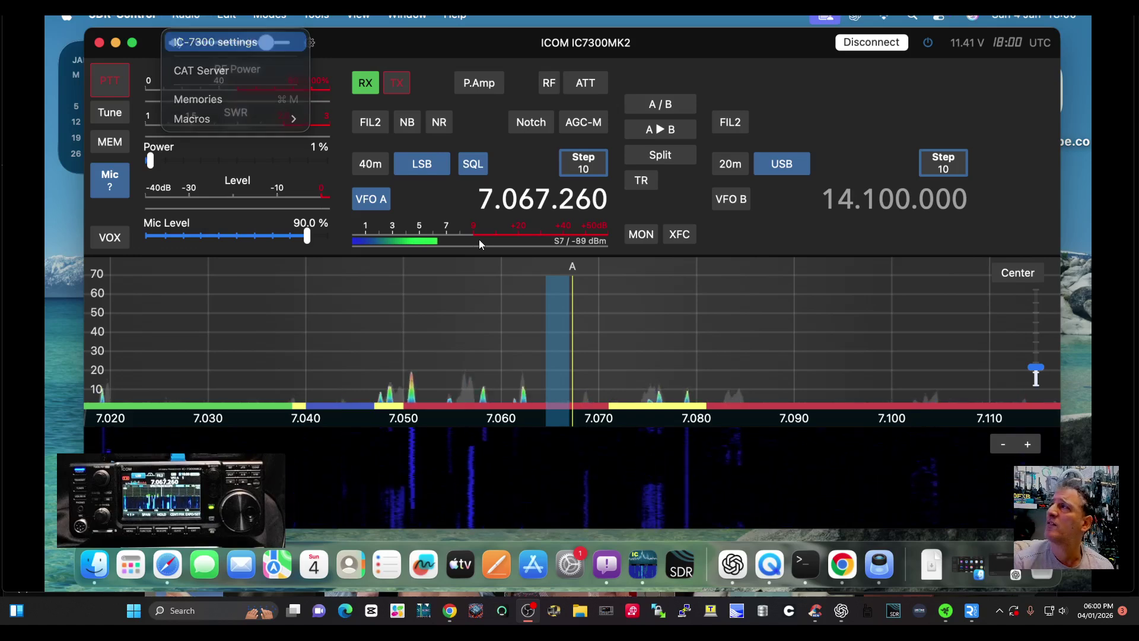
key("Return")
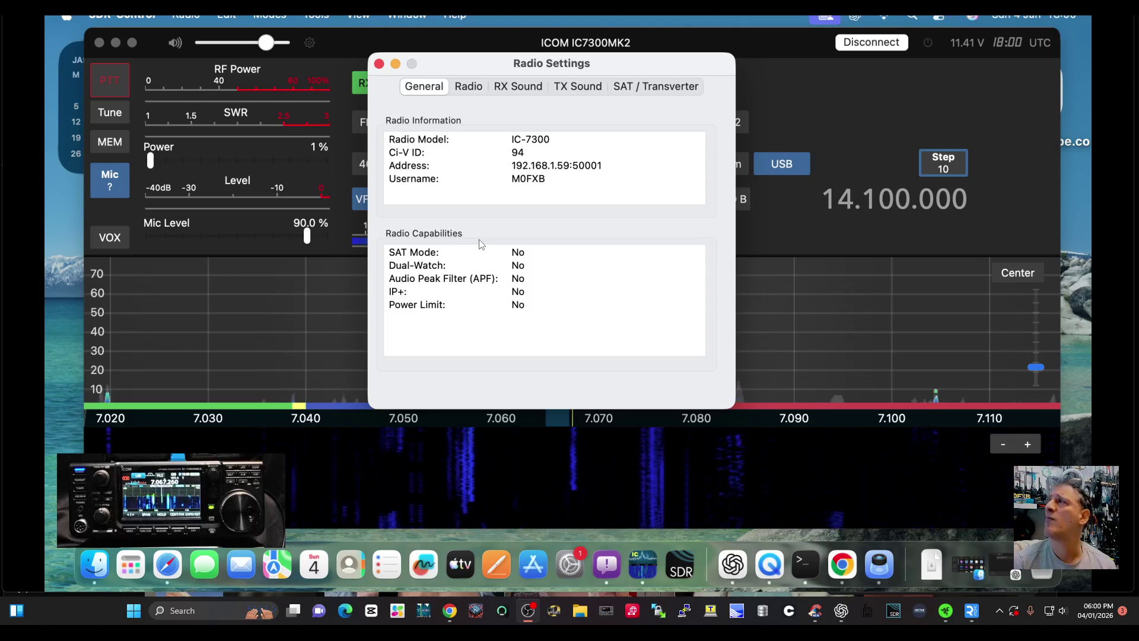
key("ctrl+Tab")
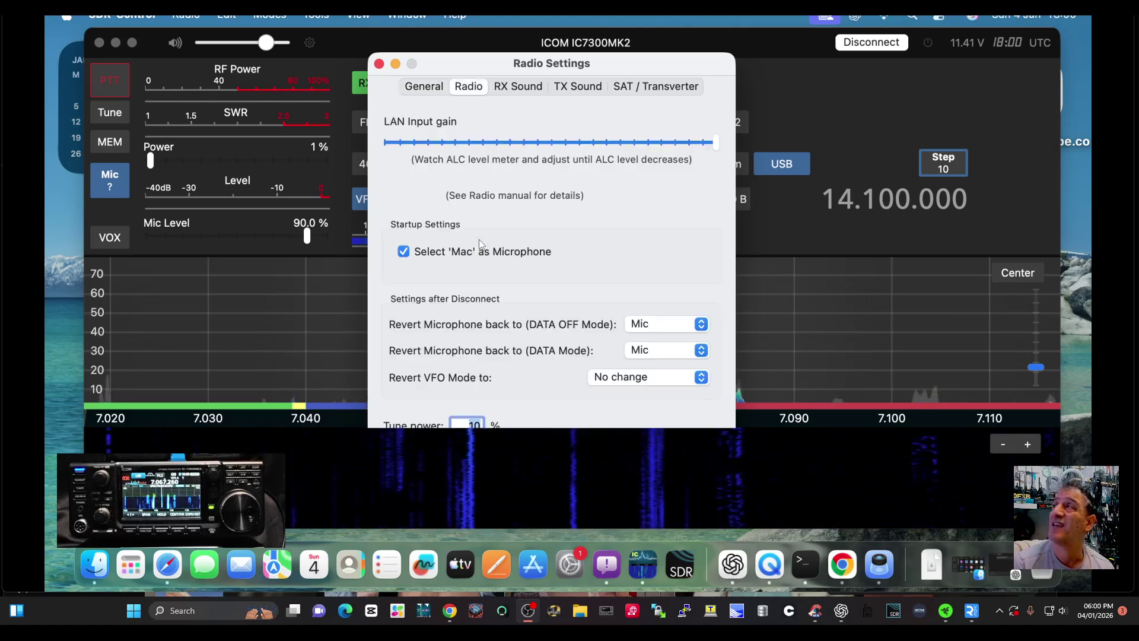
key("ctrl+Tab")
key("ctrl+Tab")
key("ctrl+Tab")
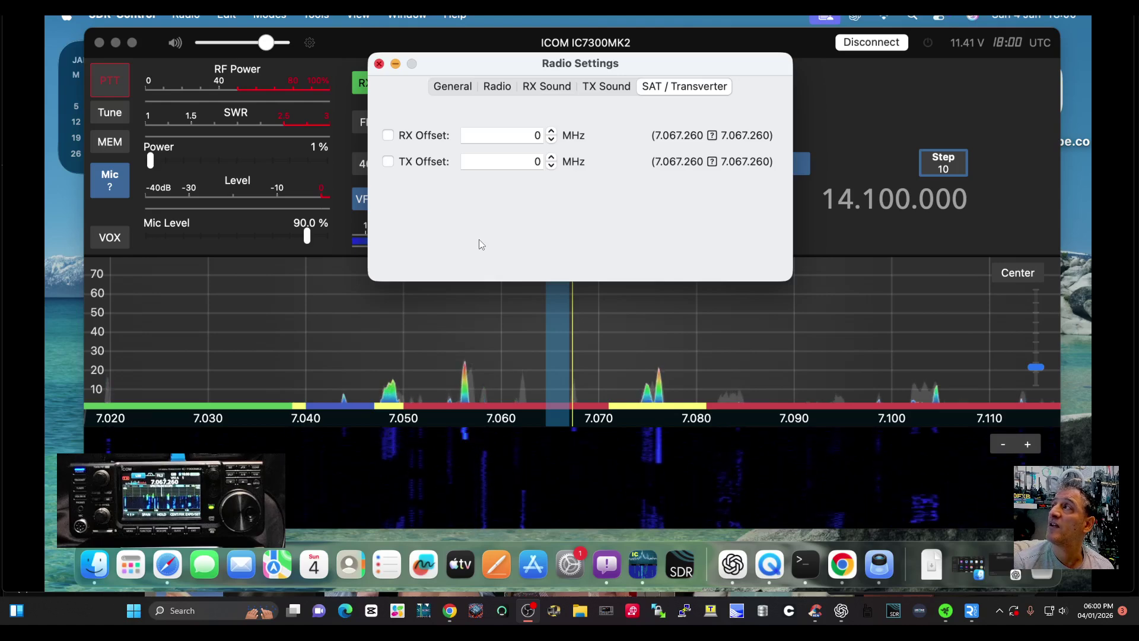
key("super+w")
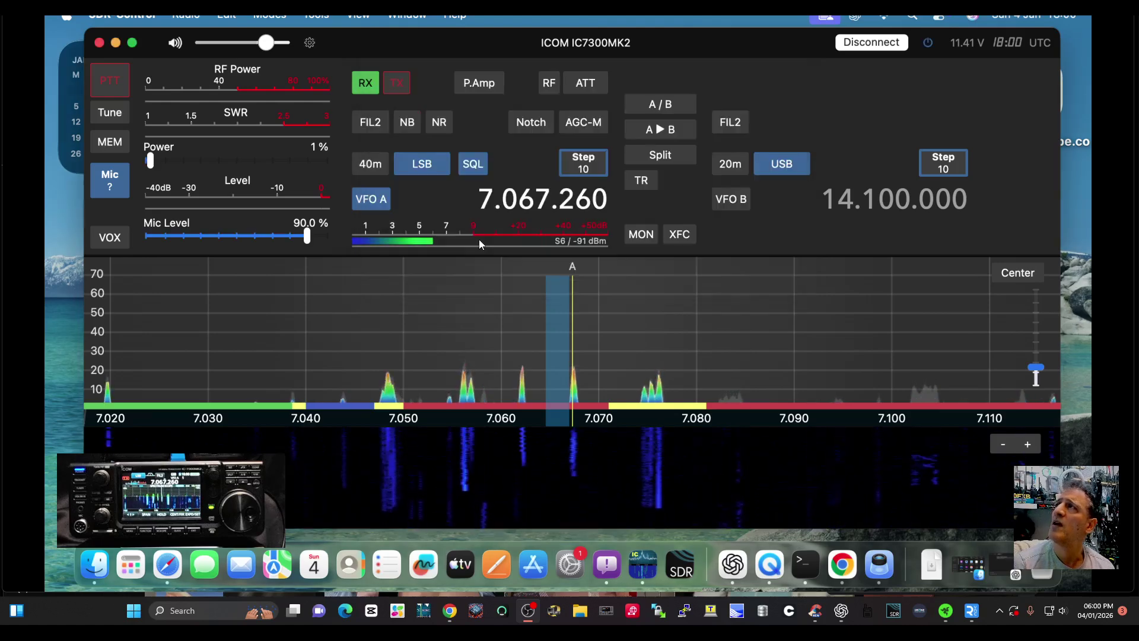
Find the FT8 digital mode among the available modes and open its window
key("ctrl+F2")
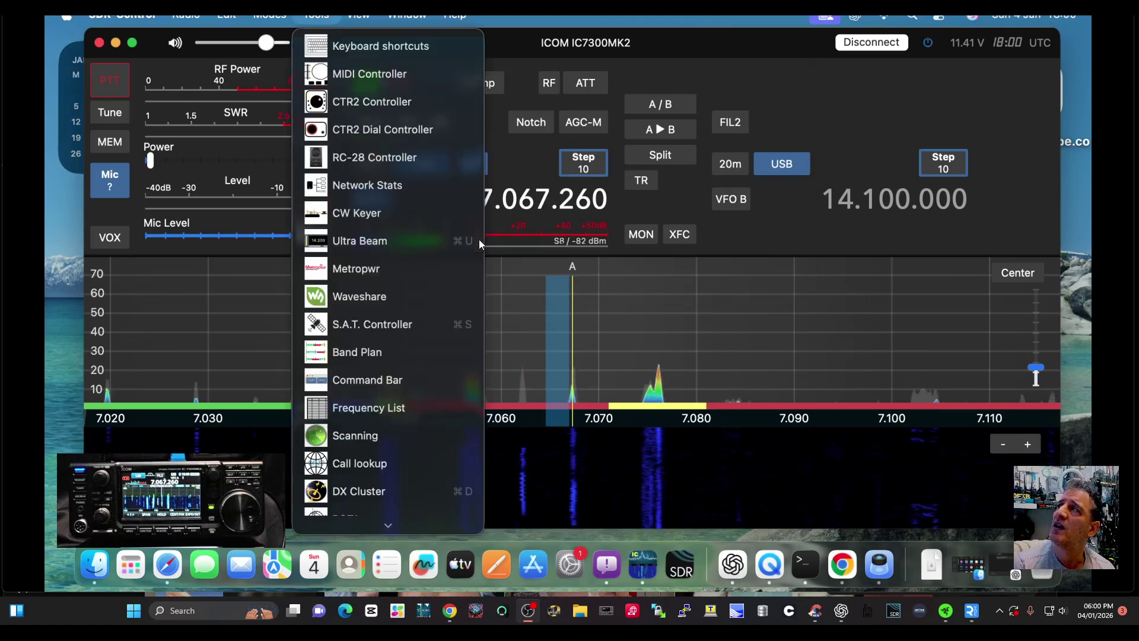
key("Escape")
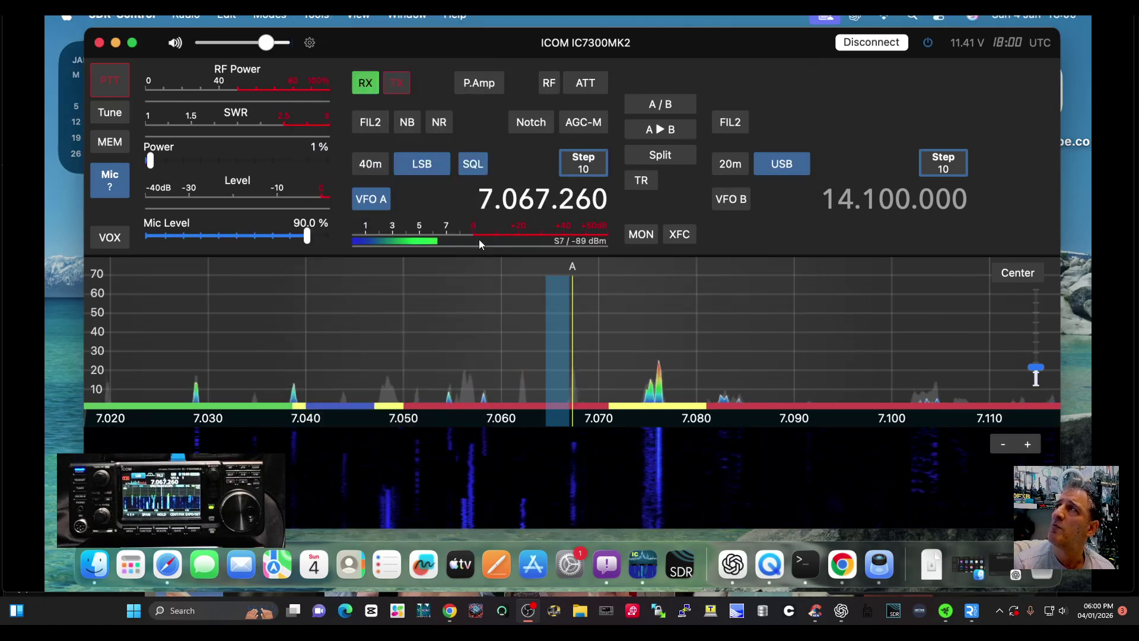
key("ctrl+F2")
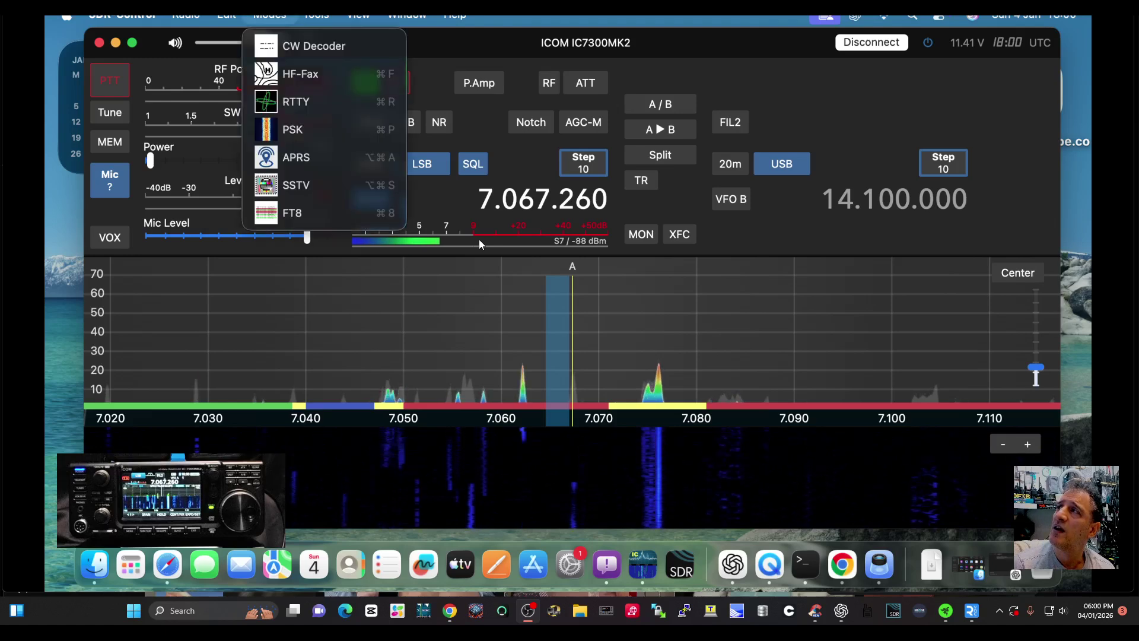
key("Down")
key("Down")
key("Down")
key("Down")
key("Down")
key("Down")
key("Down")
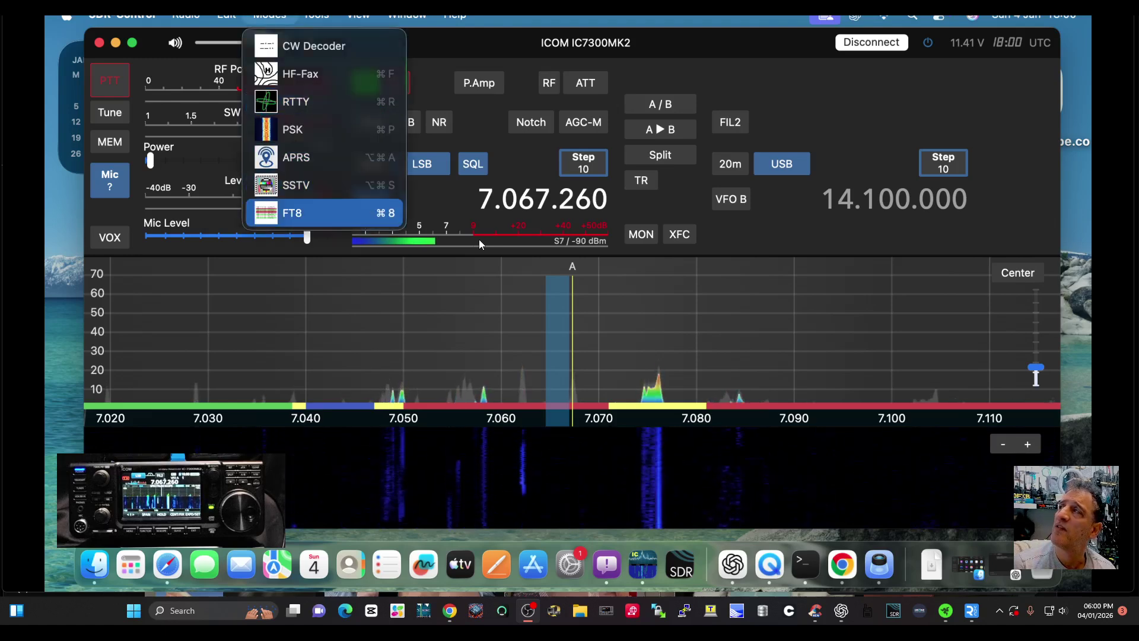
key("Return")
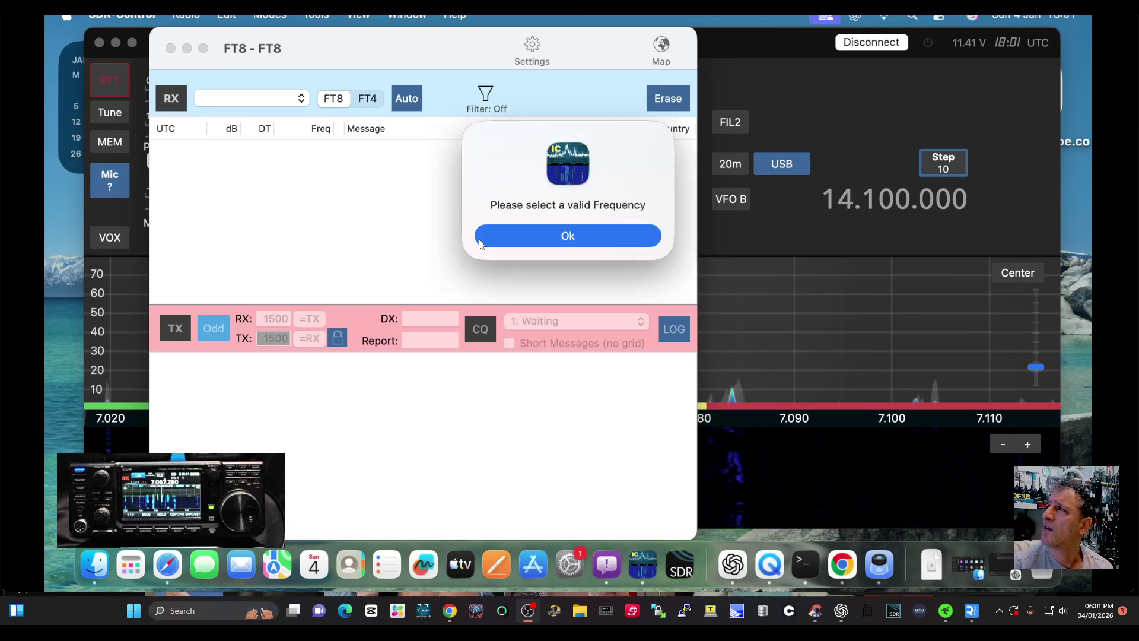
Dismiss the frequency prompt, set the FT8 window to 40m (7074.0 kHz) for decoding, and close it after viewing the decodes
left_click(480, 240)
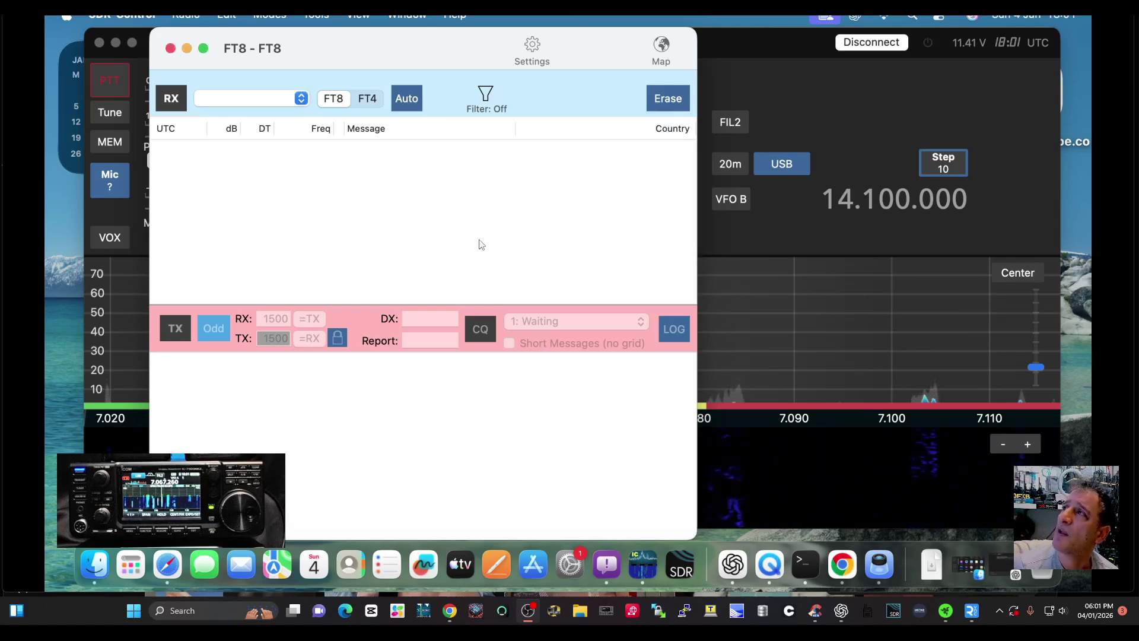
key("Down")
key("Down")
key("Down")
key("Down")
key("Down")
key("Down")
key("Down")
key("Down")
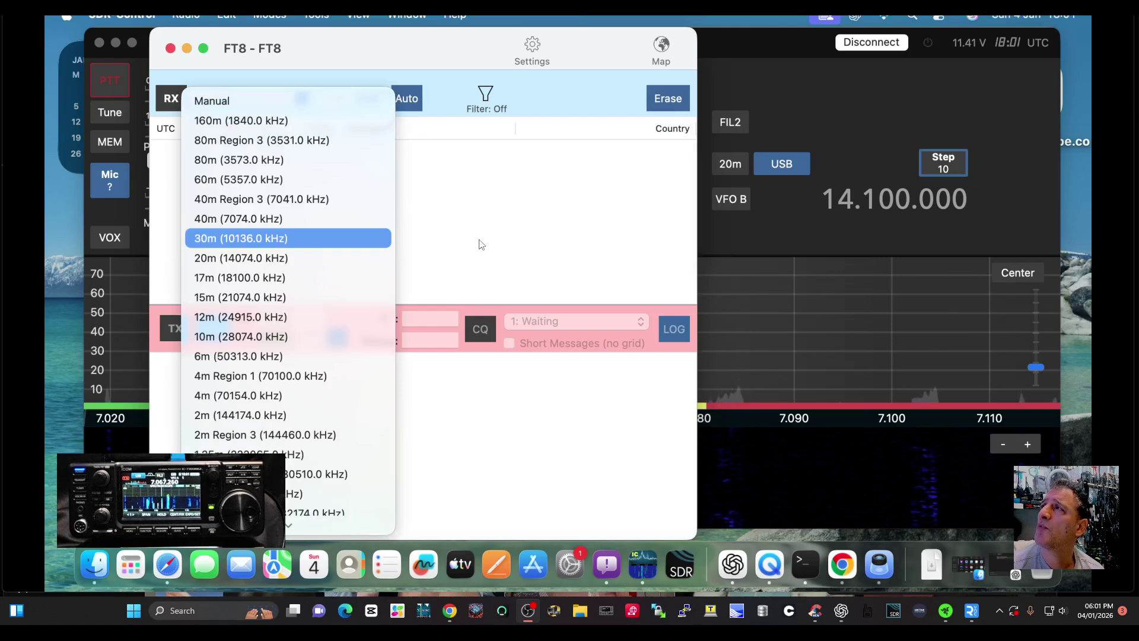
key("Up")
key("Return")
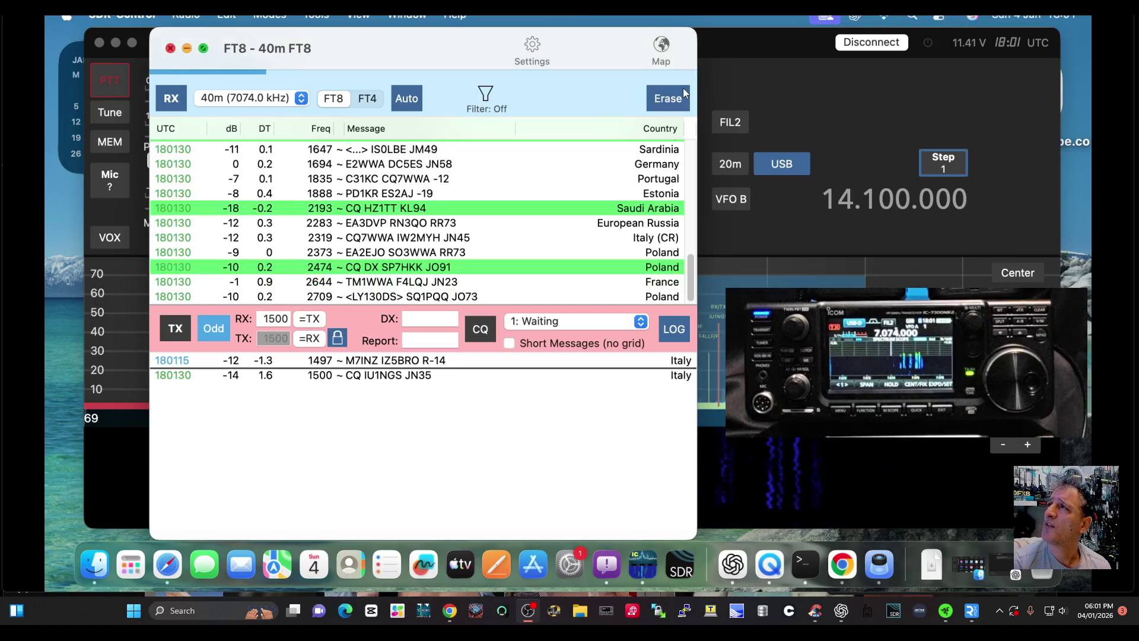
key("super+w")
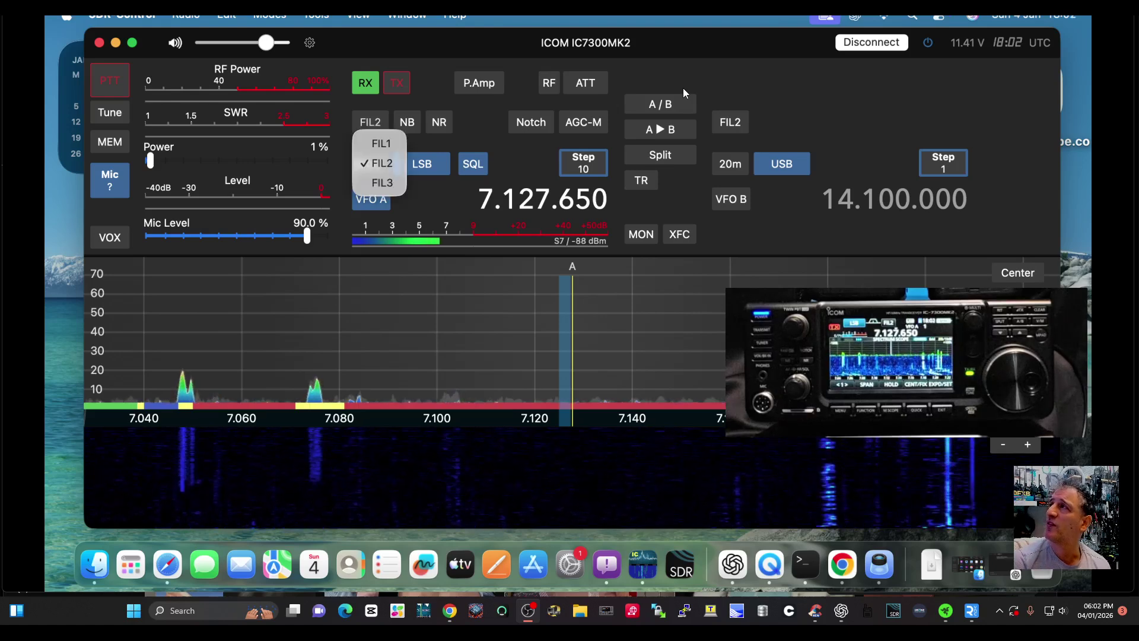
Switch the VFO A filter to FIL1
key("Up")
key("Return")
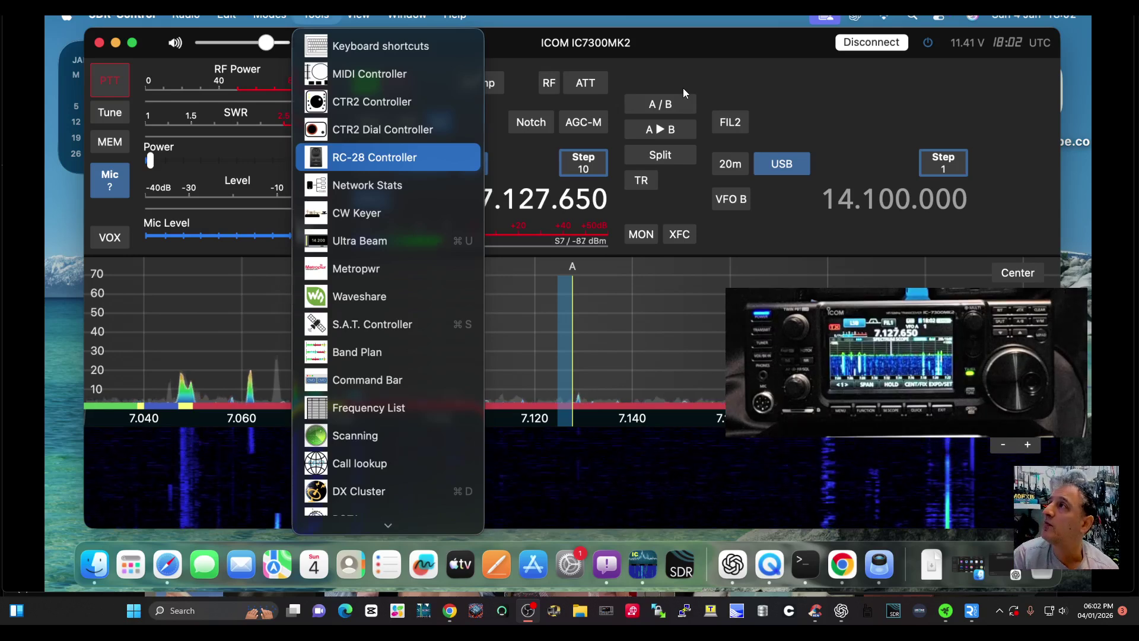
Choose Icom RC-28 REMOTE ENCODER as the device in the RC-28 Controller settings and close them
key("Return")
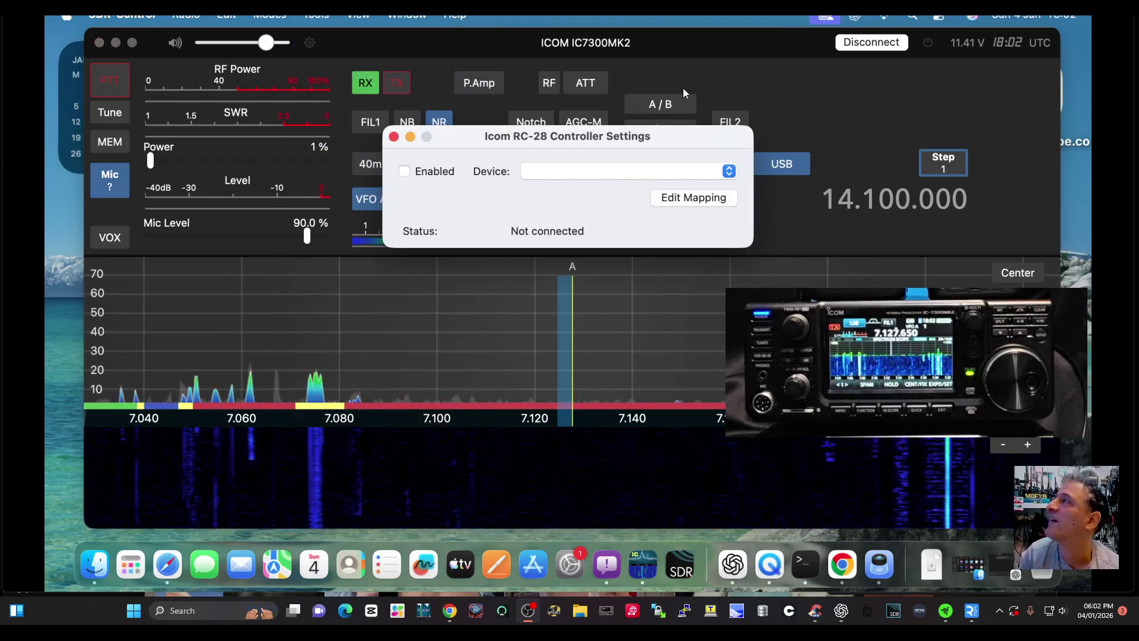
key("space")
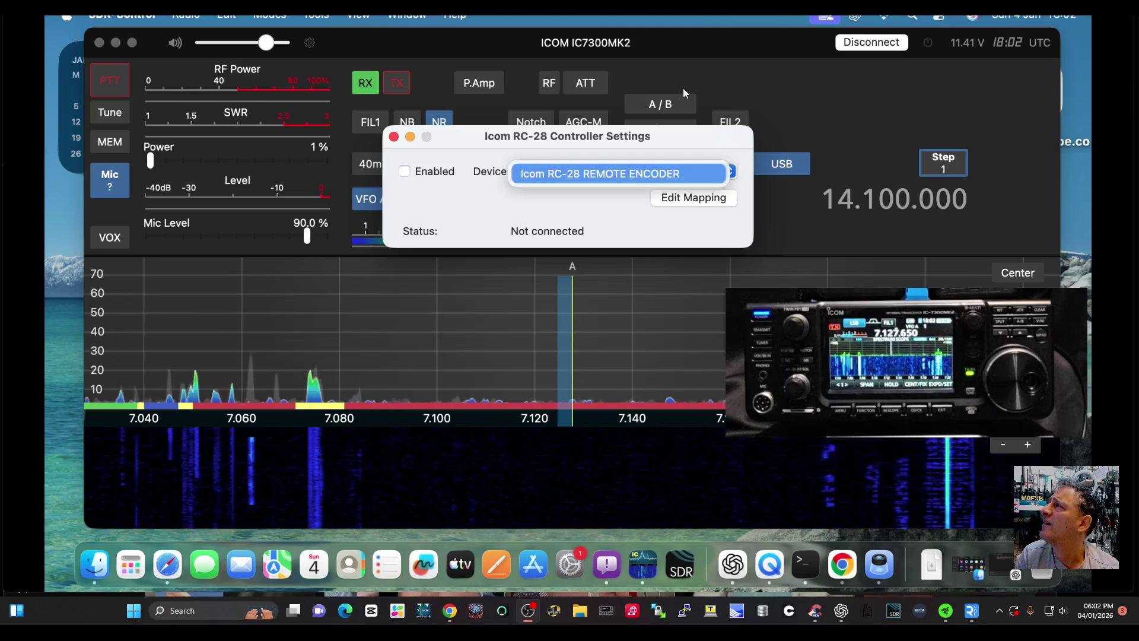
key("Return")
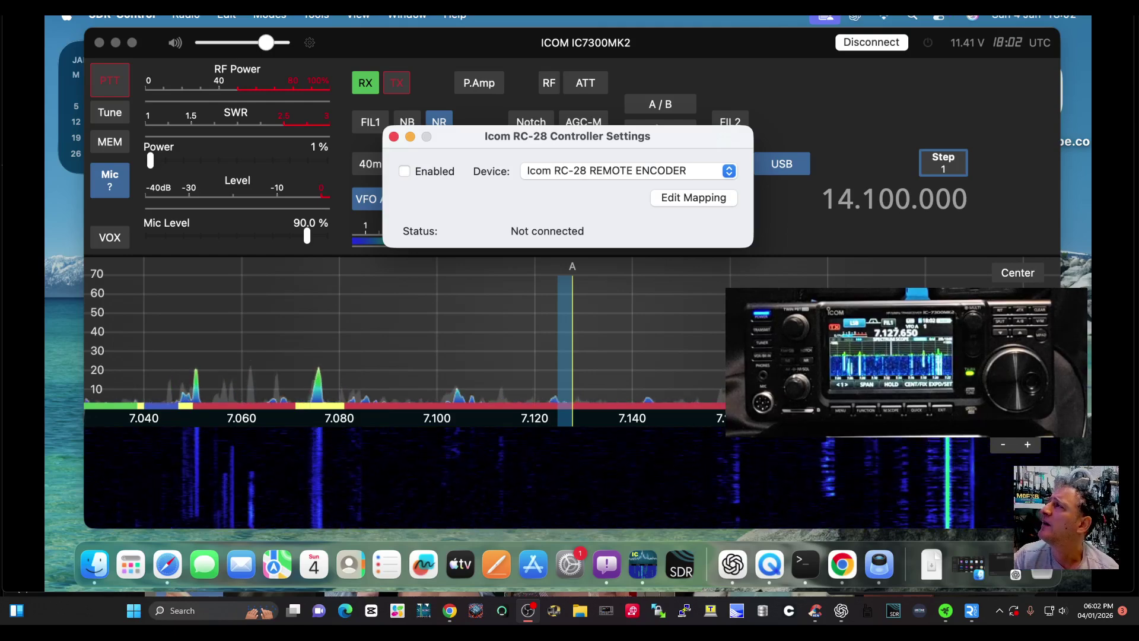
key("super+w")
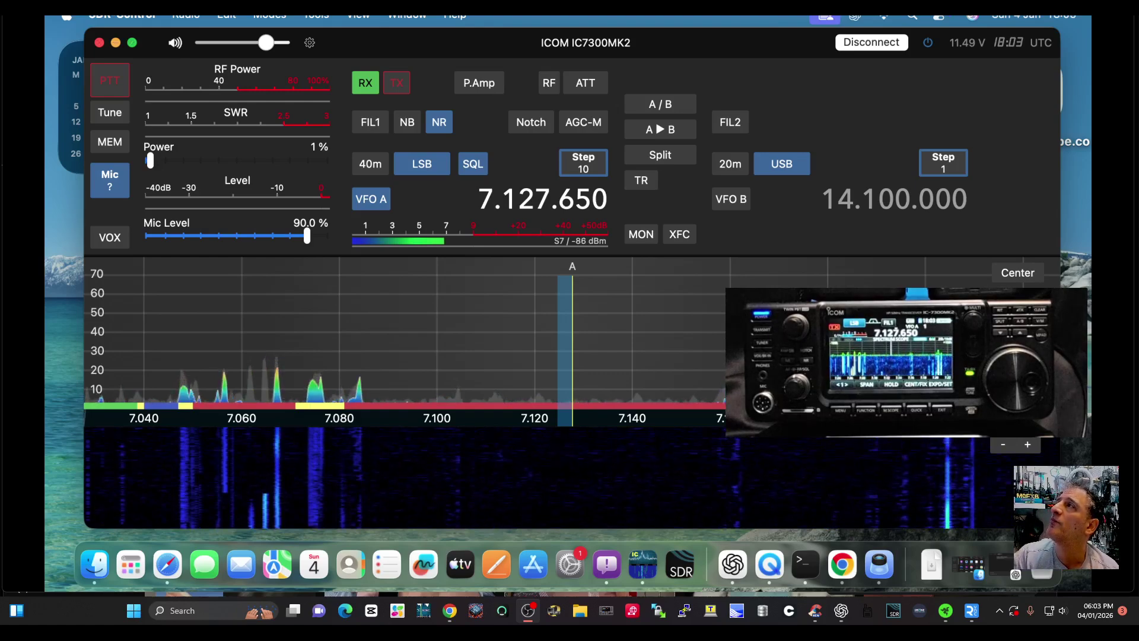
left_click(316, 16)
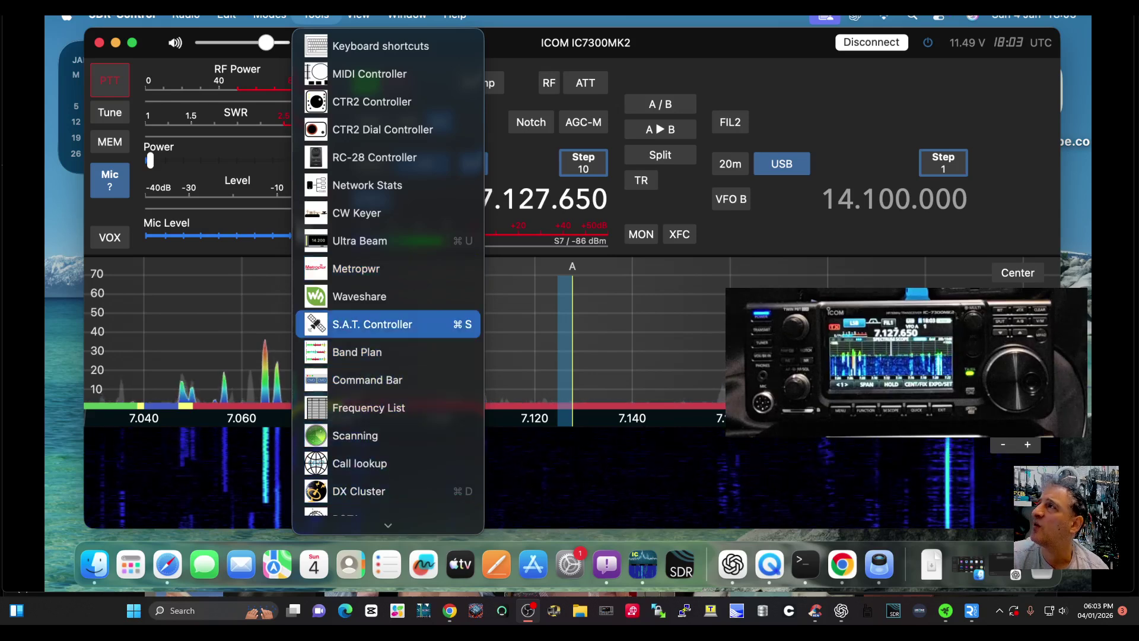
mouse_move(357, 16)
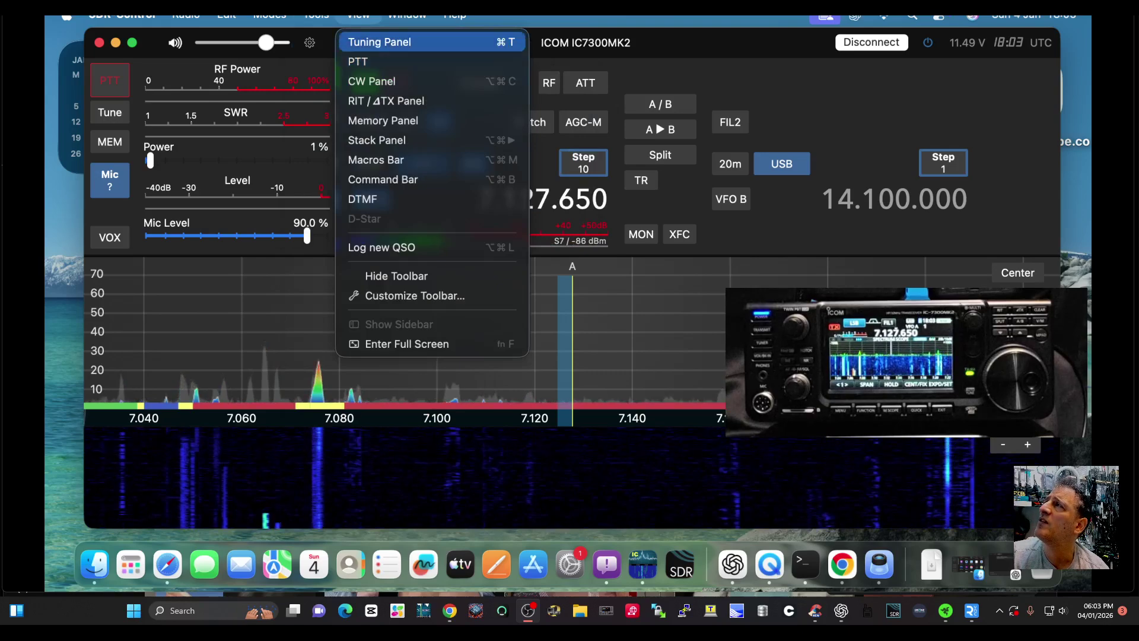
mouse_move(407, 14)
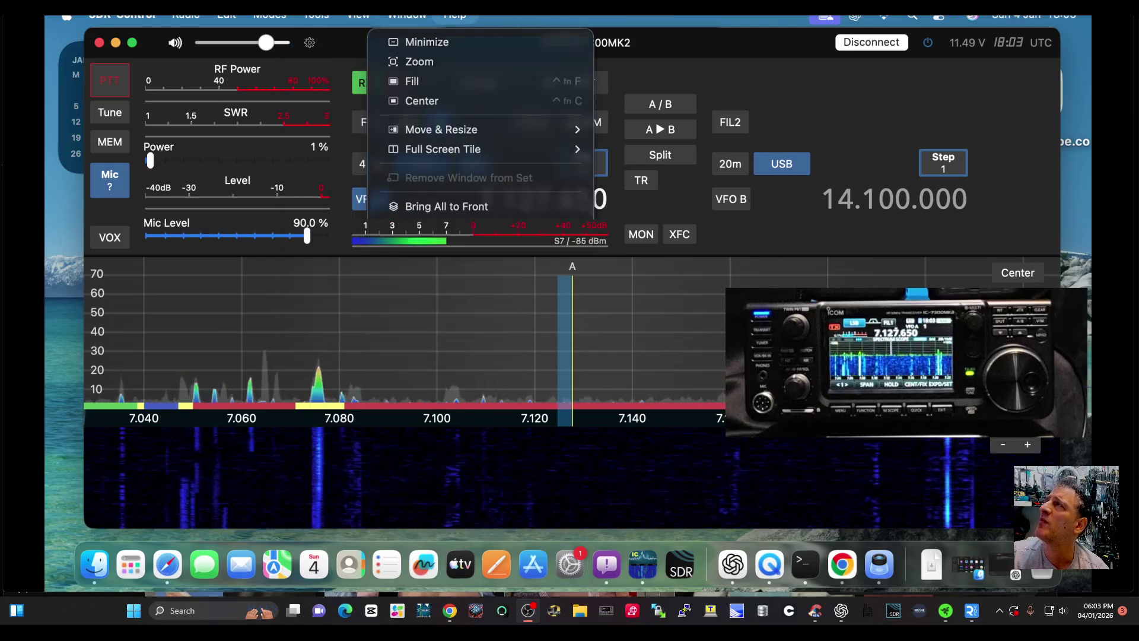
mouse_move(455, 14)
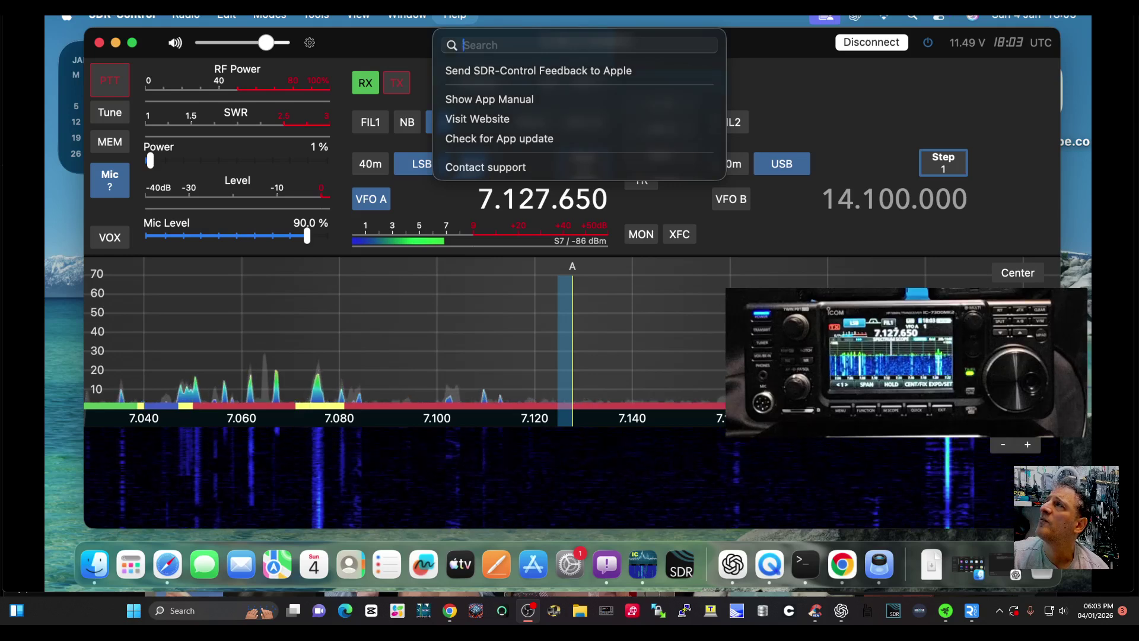
Quit and relaunch SDR-Control, read the new version notes to the end, and dismiss them
mouse_move(121, 14)
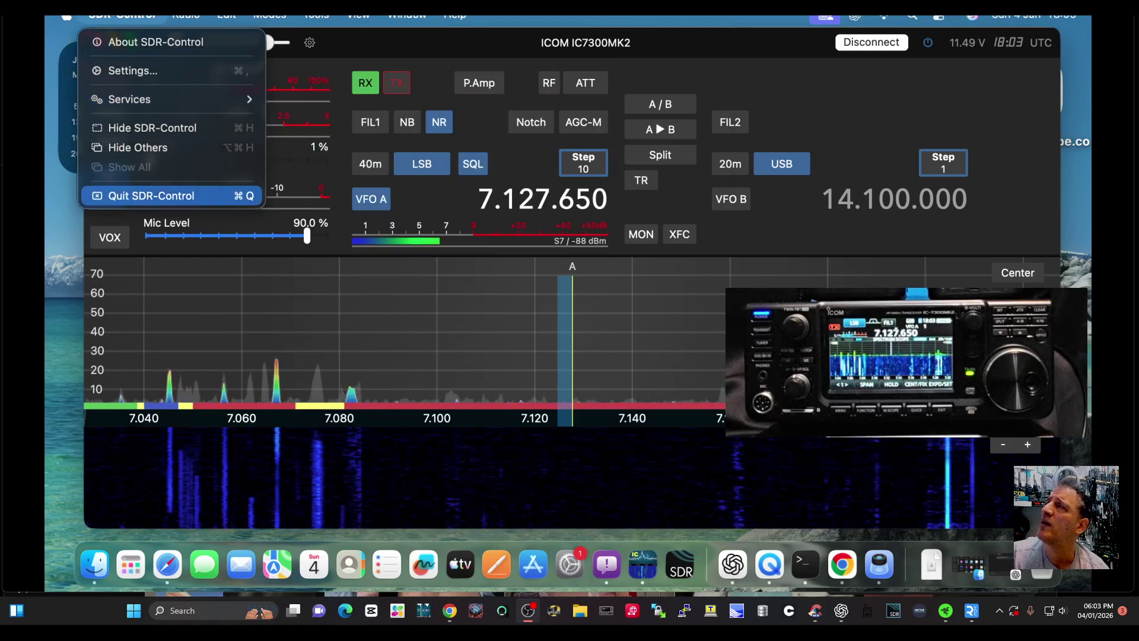
left_click(151, 195)
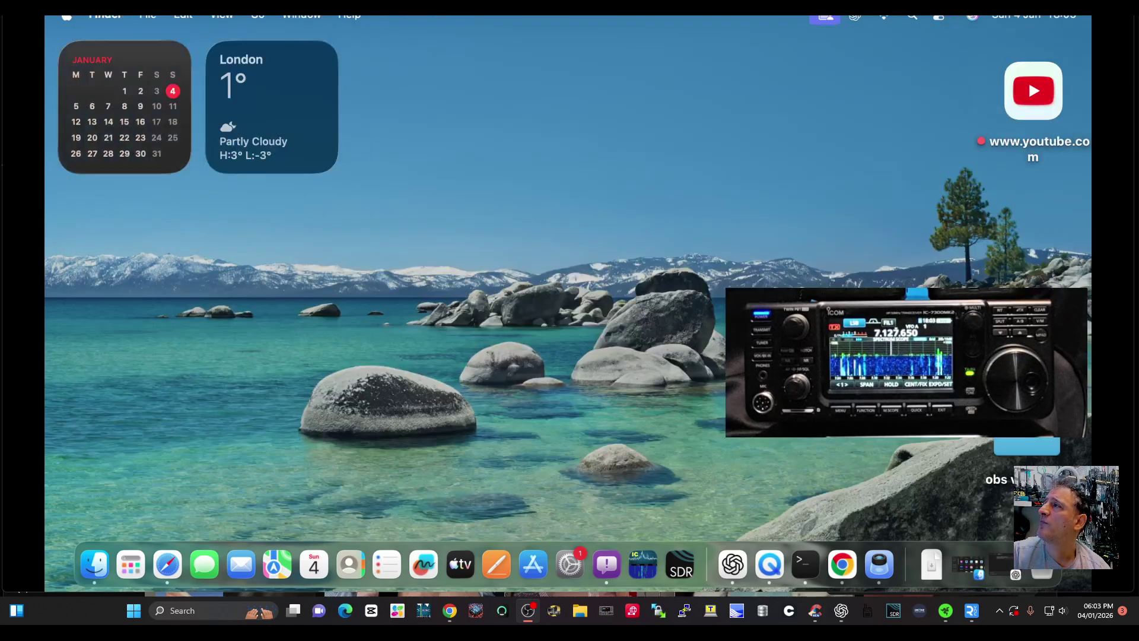
left_click(642, 563)
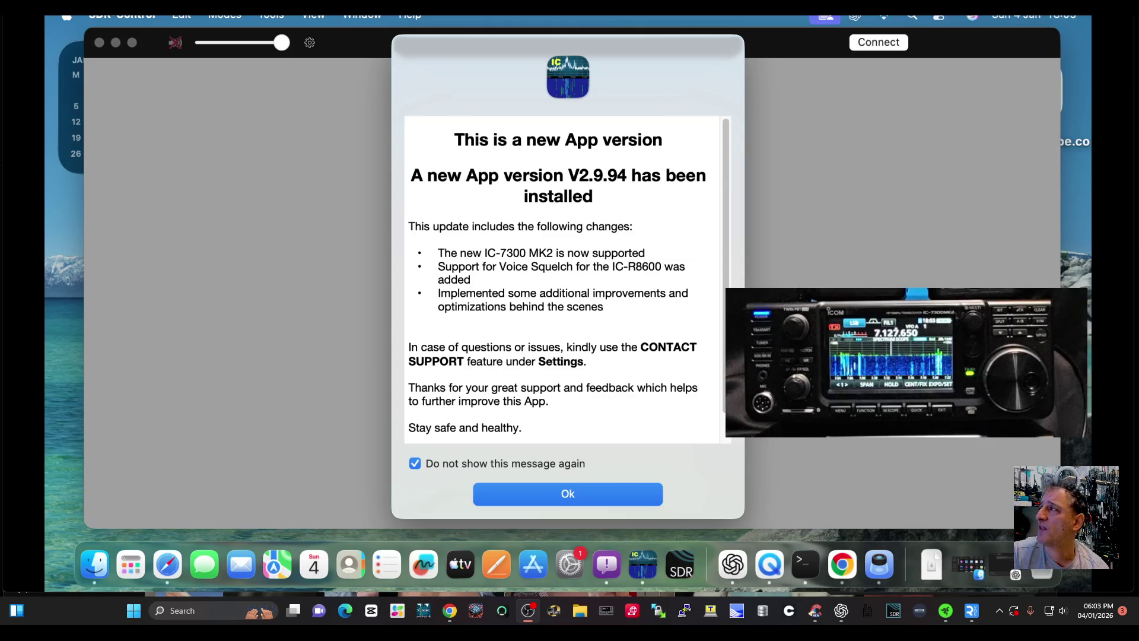
scroll(561, 279, "down", 1)
scroll(561, 279, "down", 3)
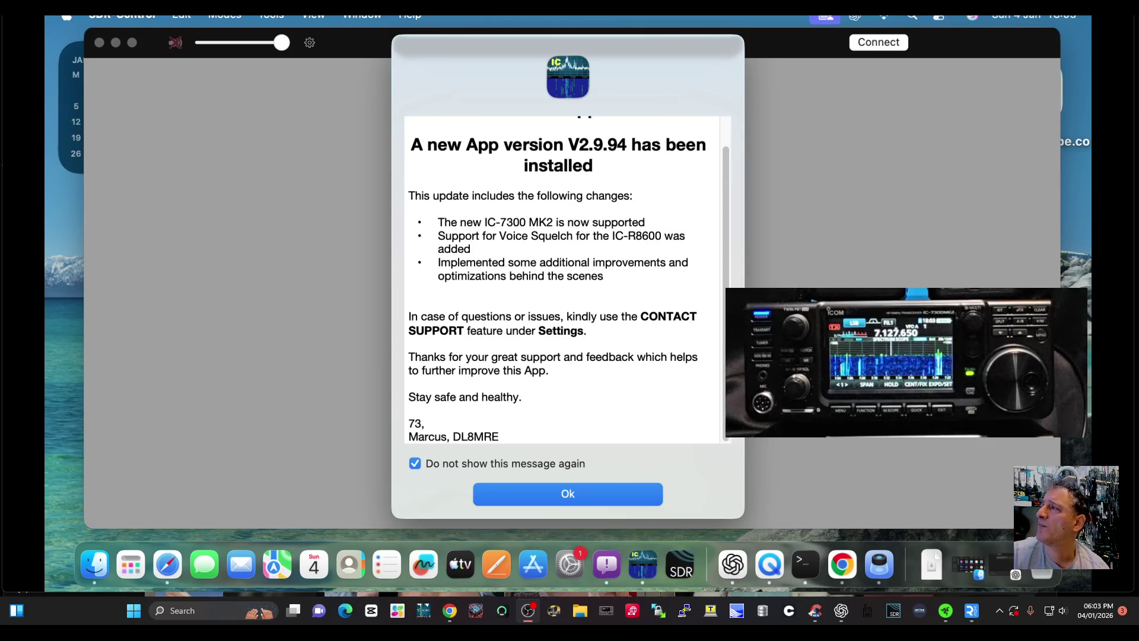
key("Return")
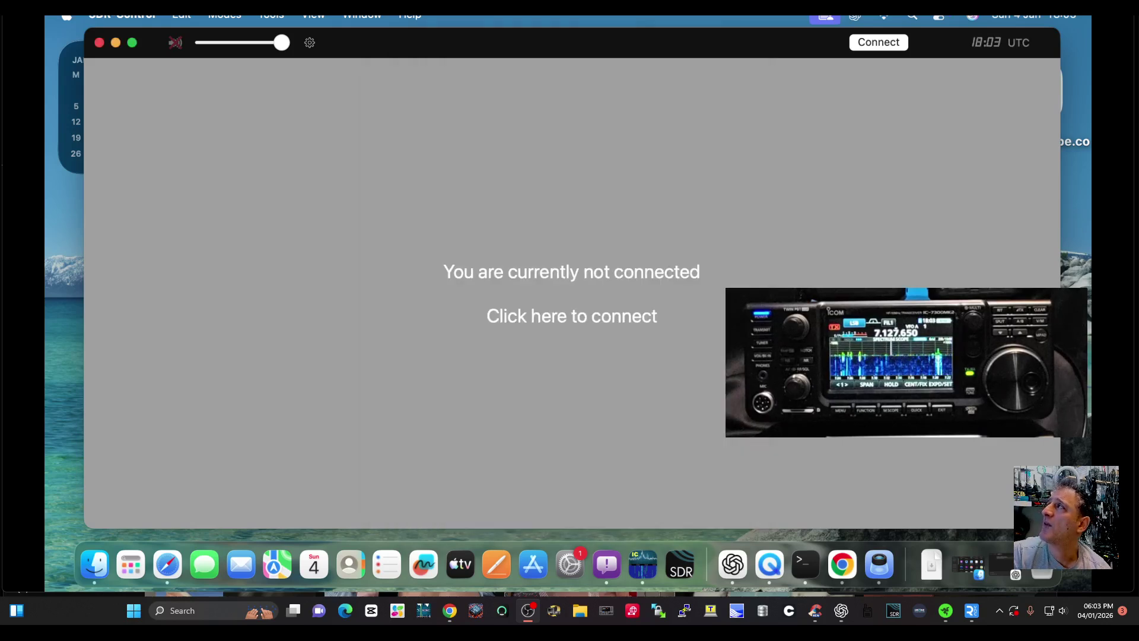
Open the list of available radios and go through saved entries such as ICOM IC7300MK2, 705, Wfview and X6100
left_click(878, 43)
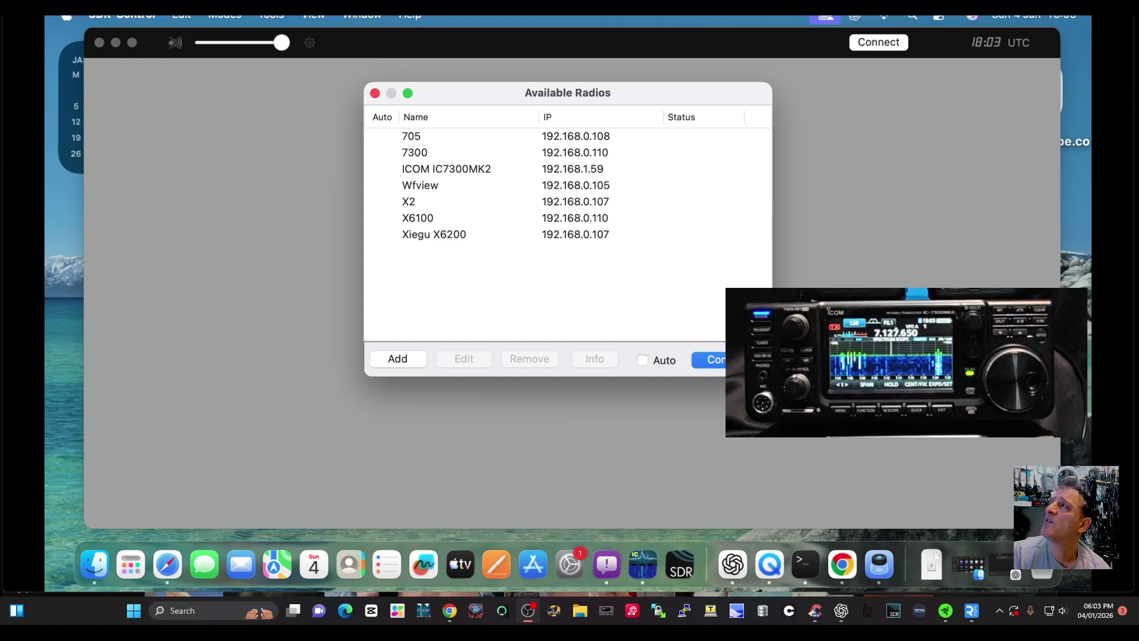
left_click(446, 169)
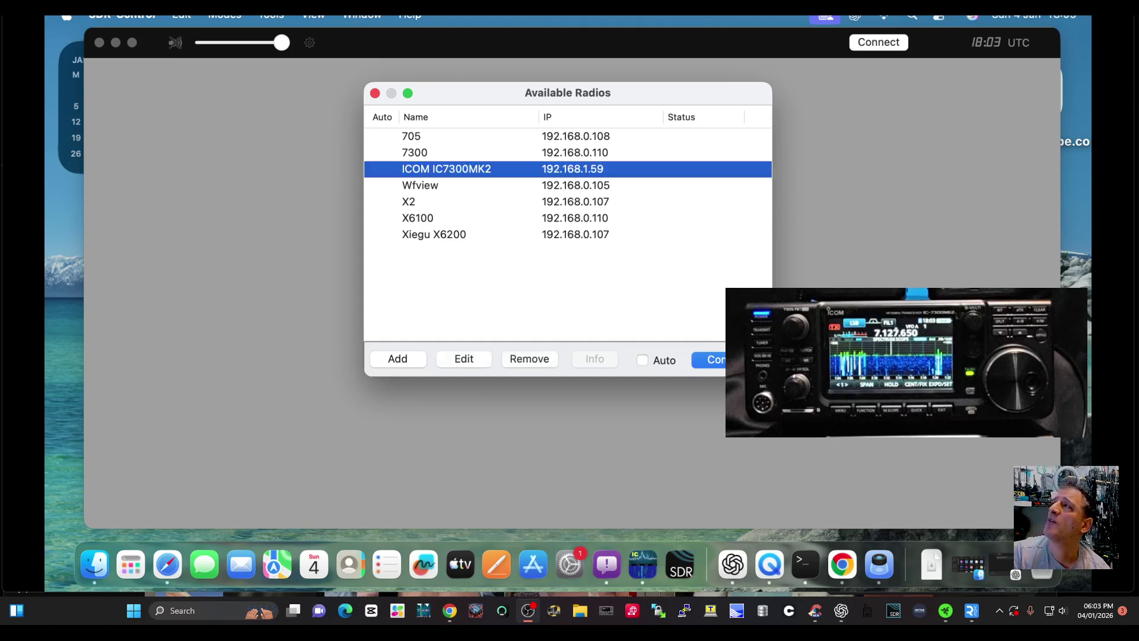
left_click(414, 152)
left_click(411, 136)
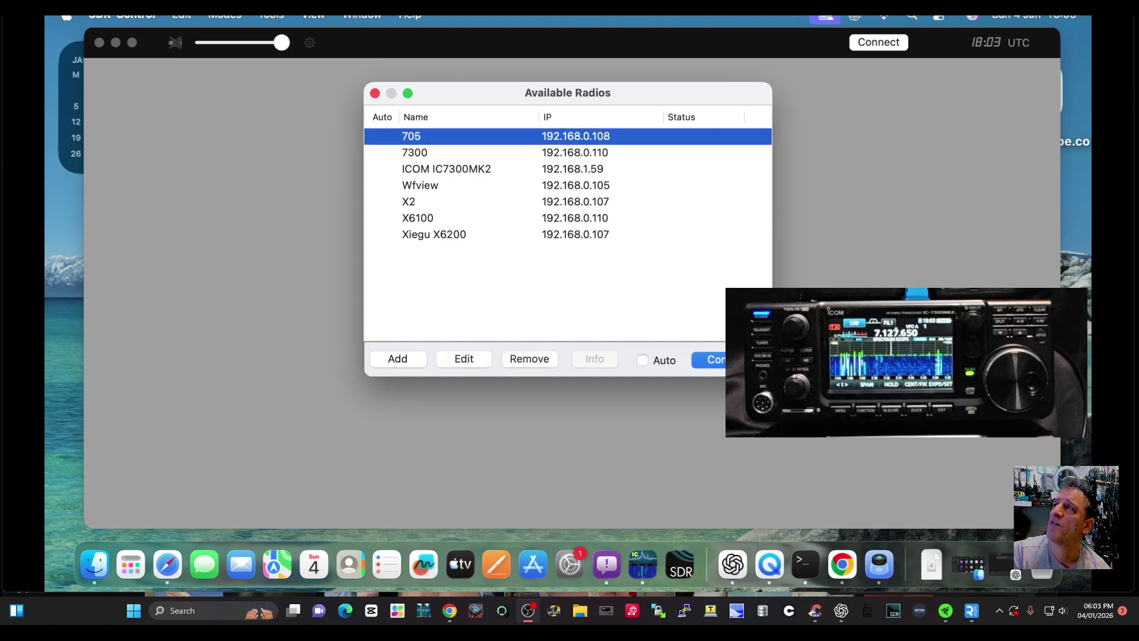
left_click(446, 169)
left_click(420, 185)
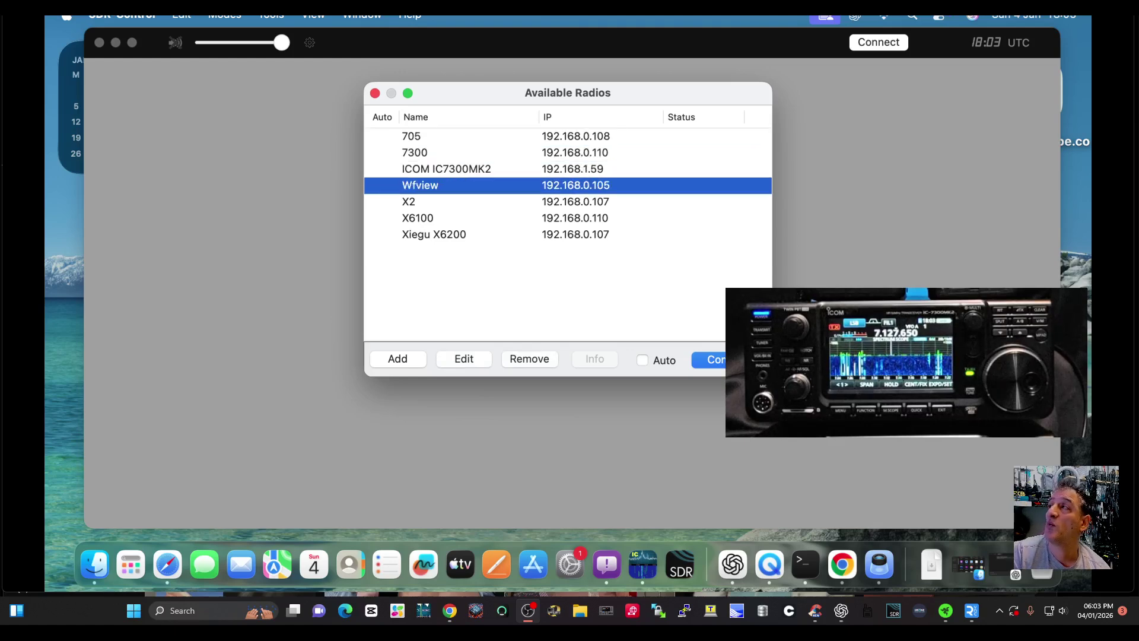
left_click(418, 218)
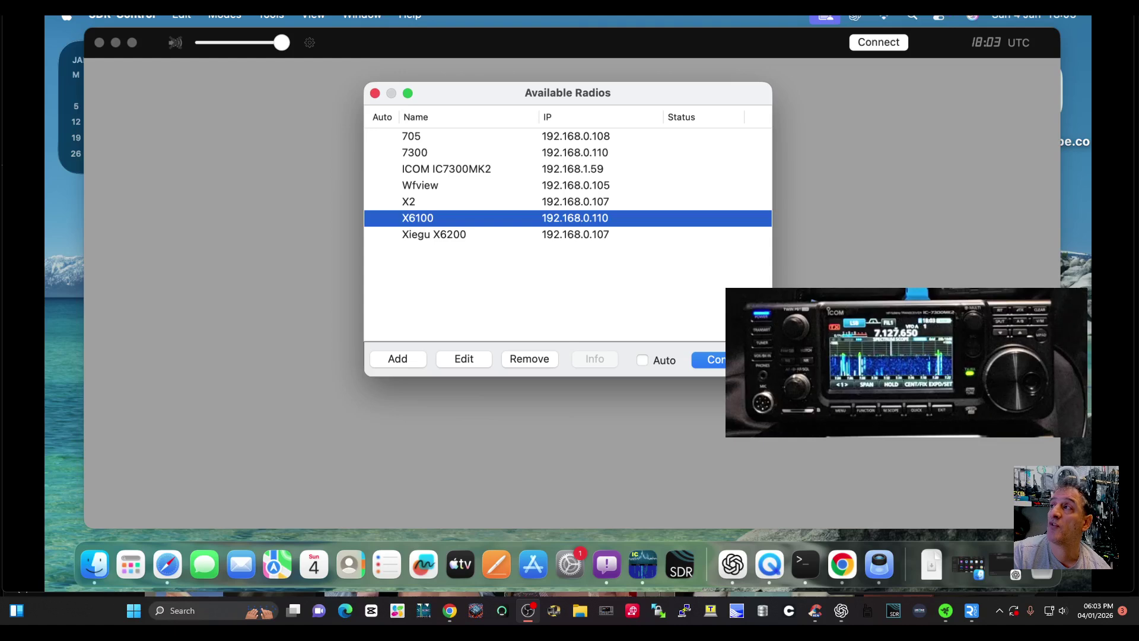
Go through the saved X2 and Xiegu X6200 entries and connect to the ICOM IC7300MK2 radio
left_click(408, 201)
left_click(433, 235)
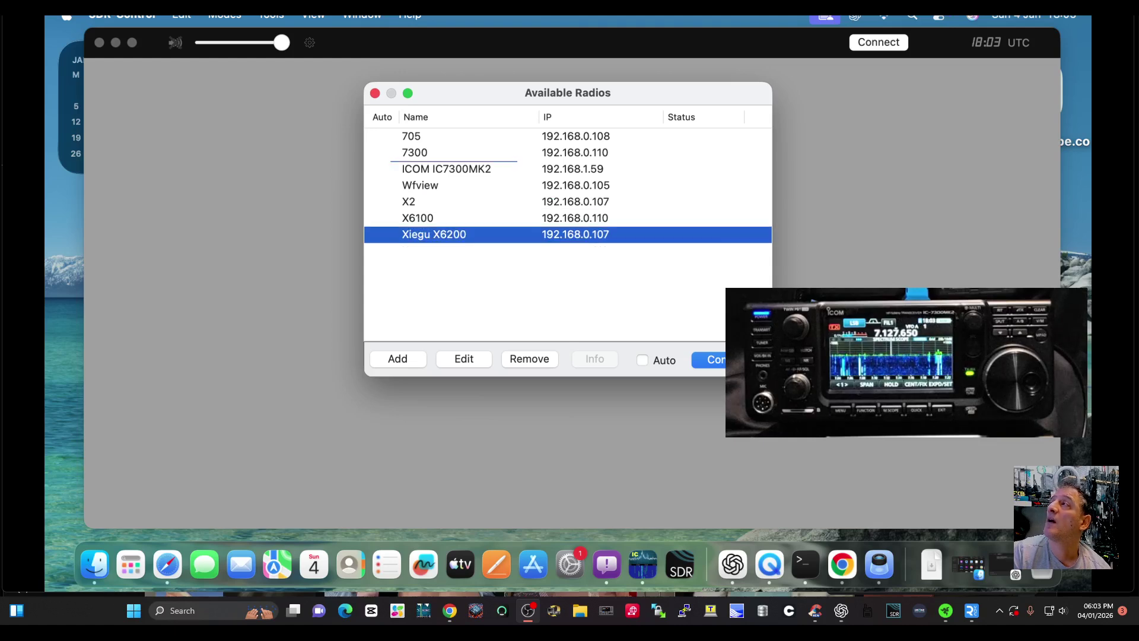
left_click(446, 168)
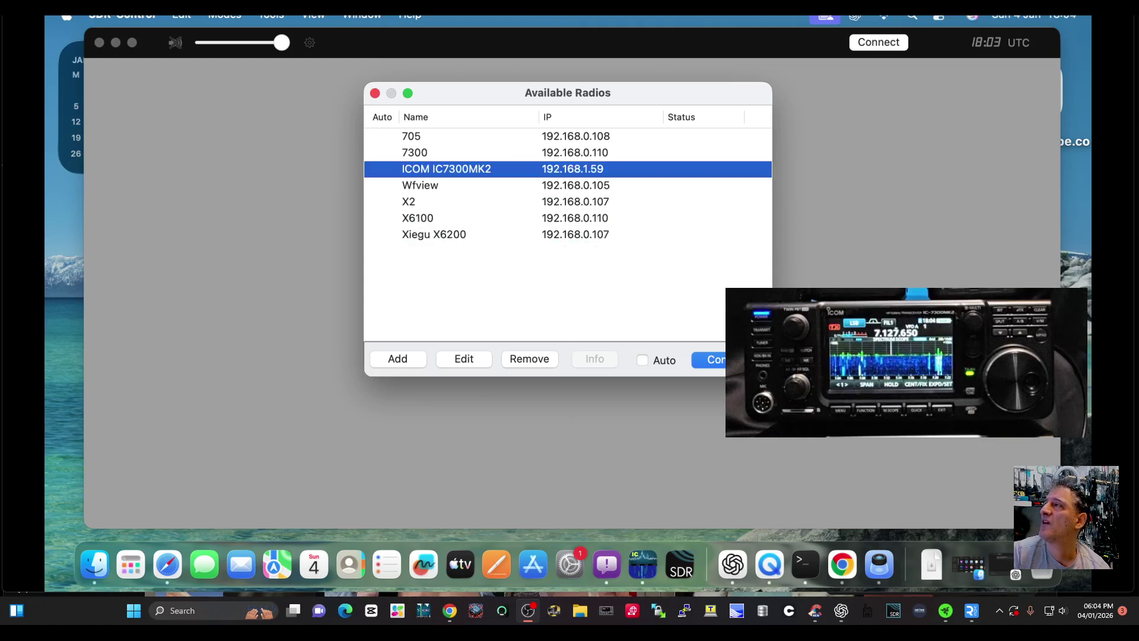
key("Return")
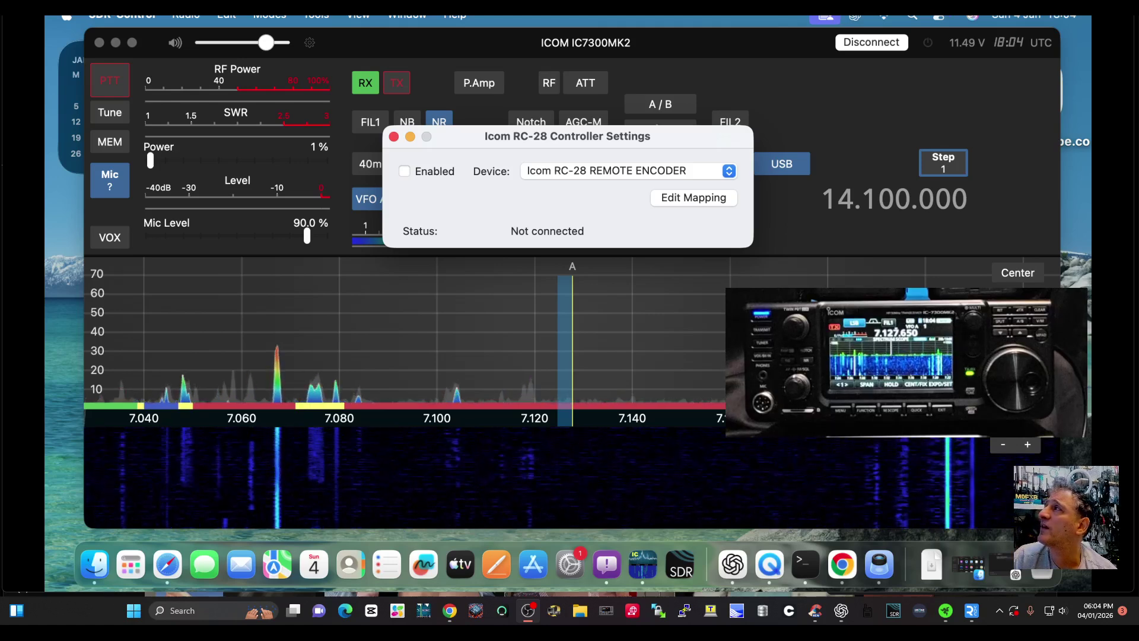
Check which devices are offered in the Icom RC-28 Controller settings, keep Icom RC-28 REMOTE ENCODER, and close the settings
left_click(627, 170)
left_click(618, 171)
left_click(627, 170)
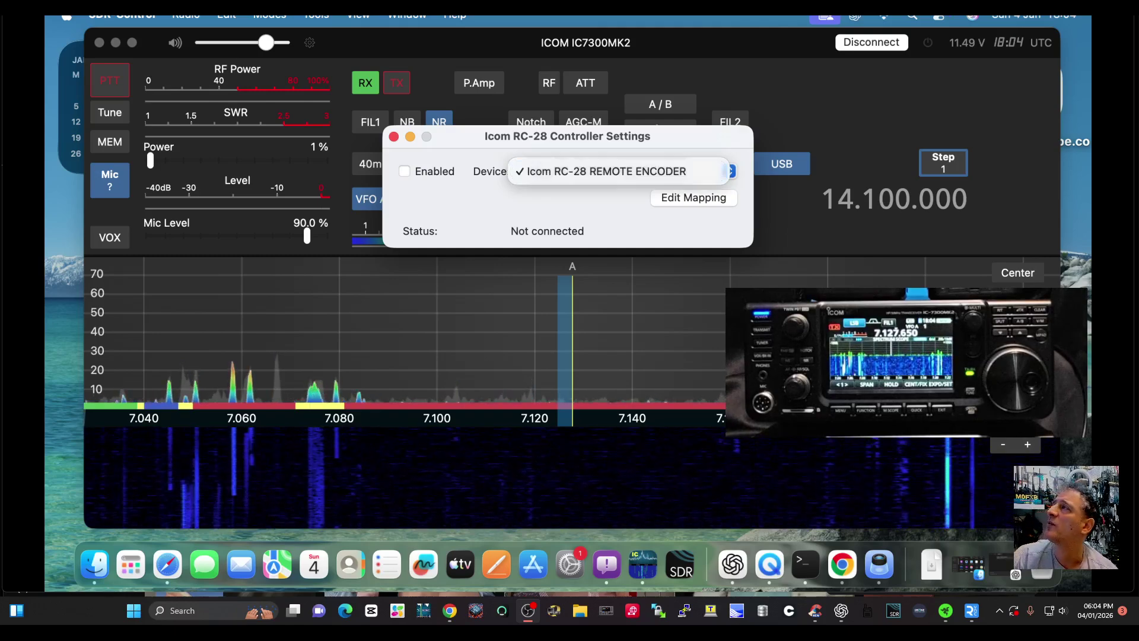
key("Escape")
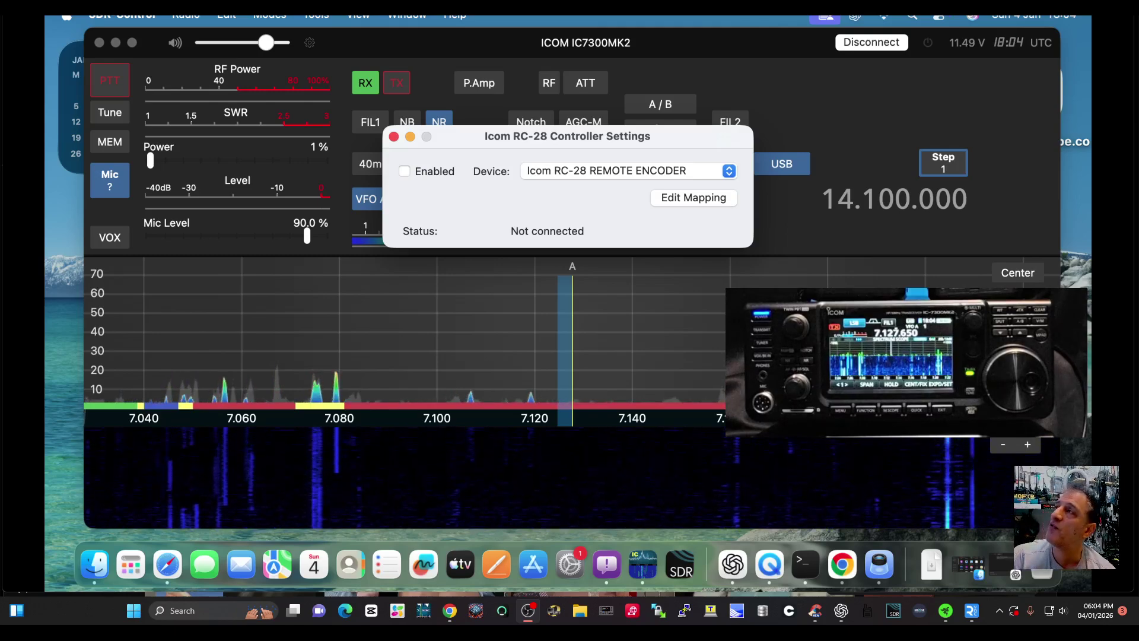
left_click(393, 137)
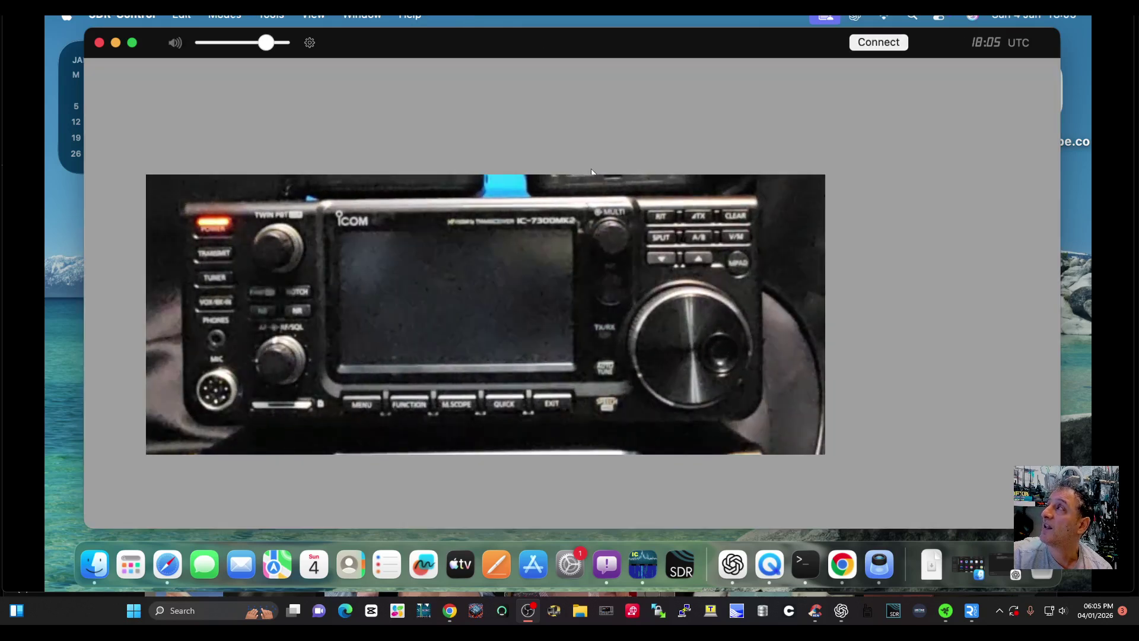
Start the connection to the powered-off radio again from the saved ICOM IC7300MK2 entry
left_click(592, 169)
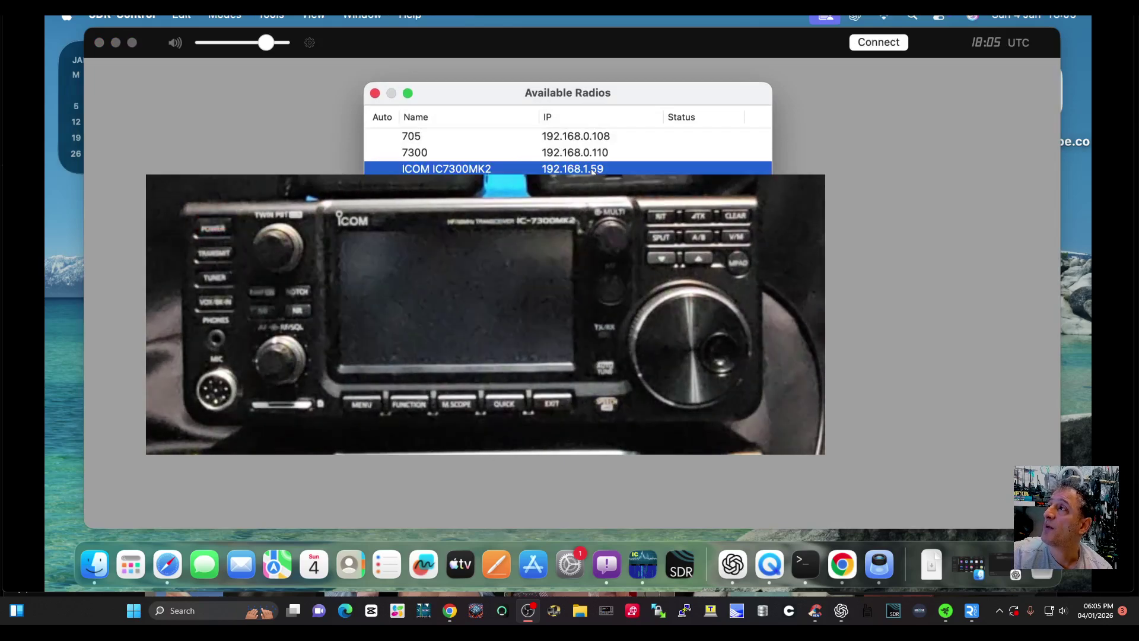
double_click(592, 169)
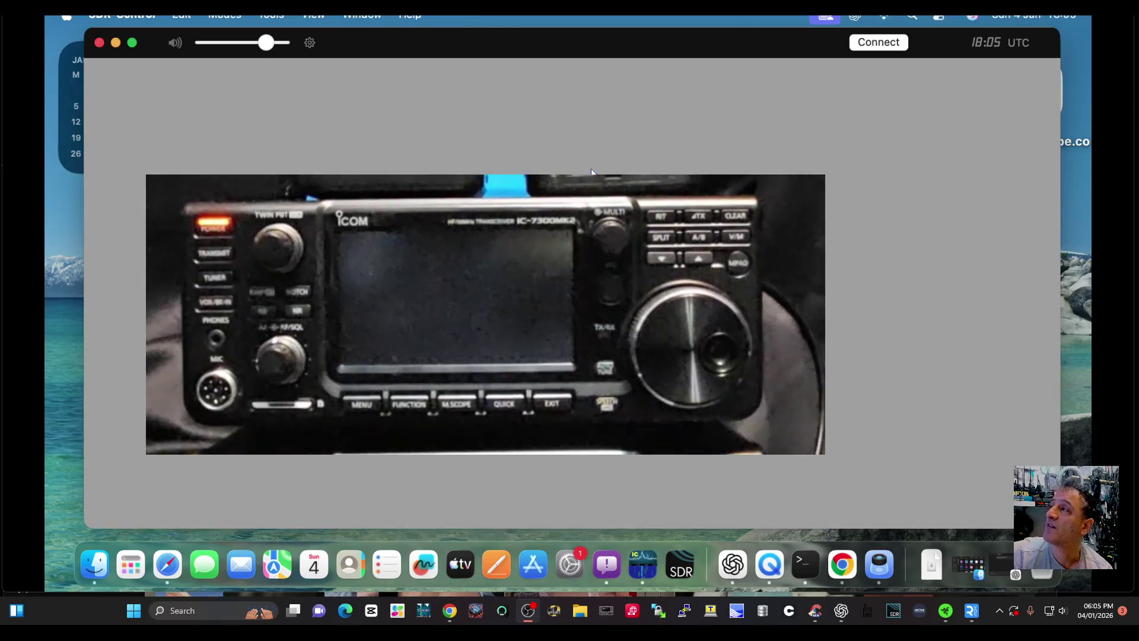